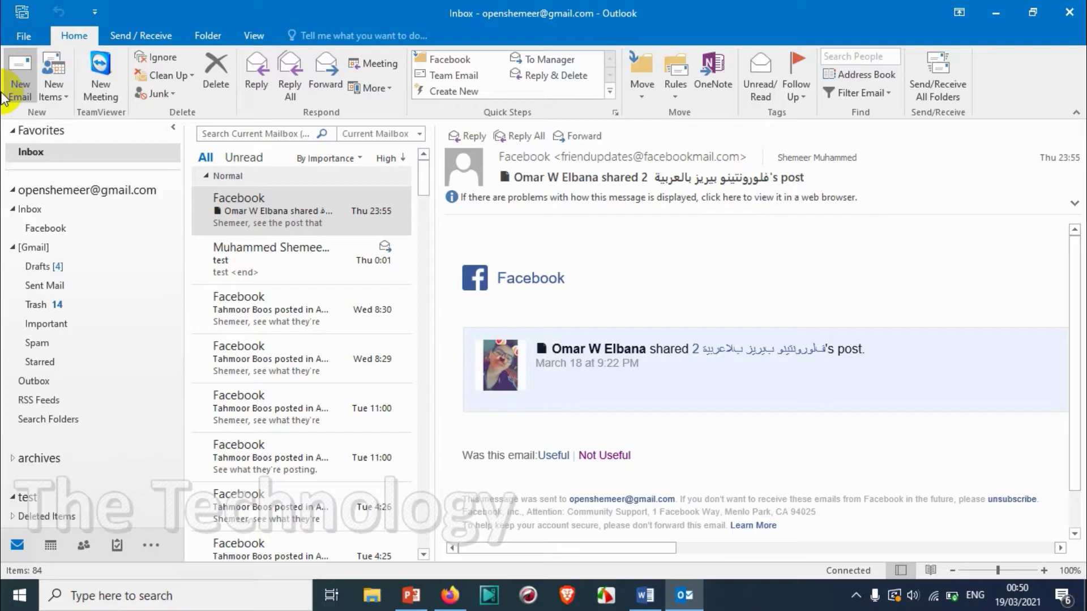
- Open and close a blank email, then start a fresh one showing its Options ribbon
left_click(28, 85)
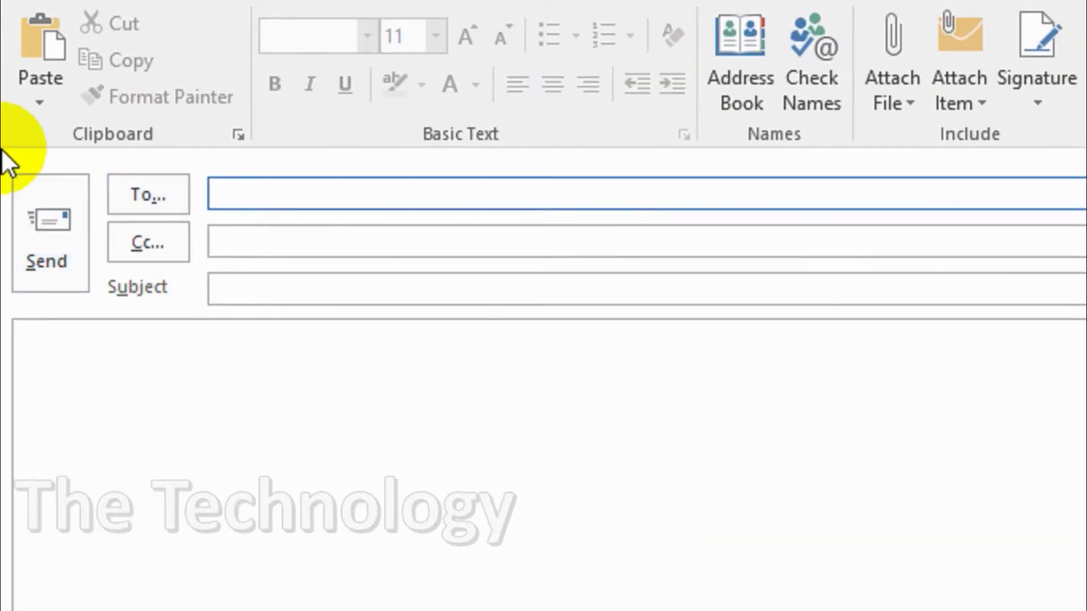
left_click(262, 251)
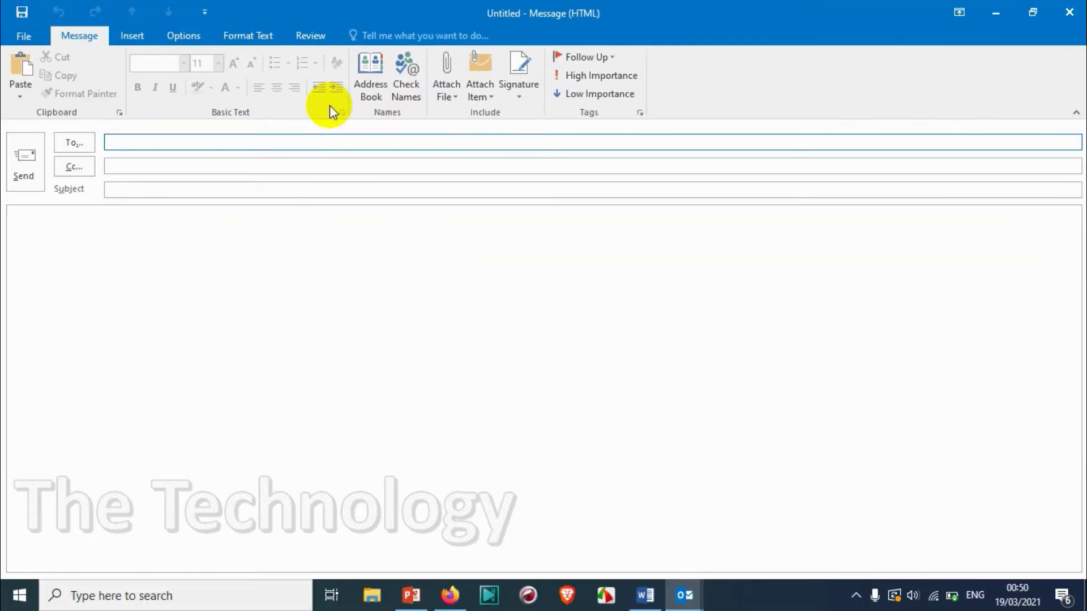
left_click(223, 164)
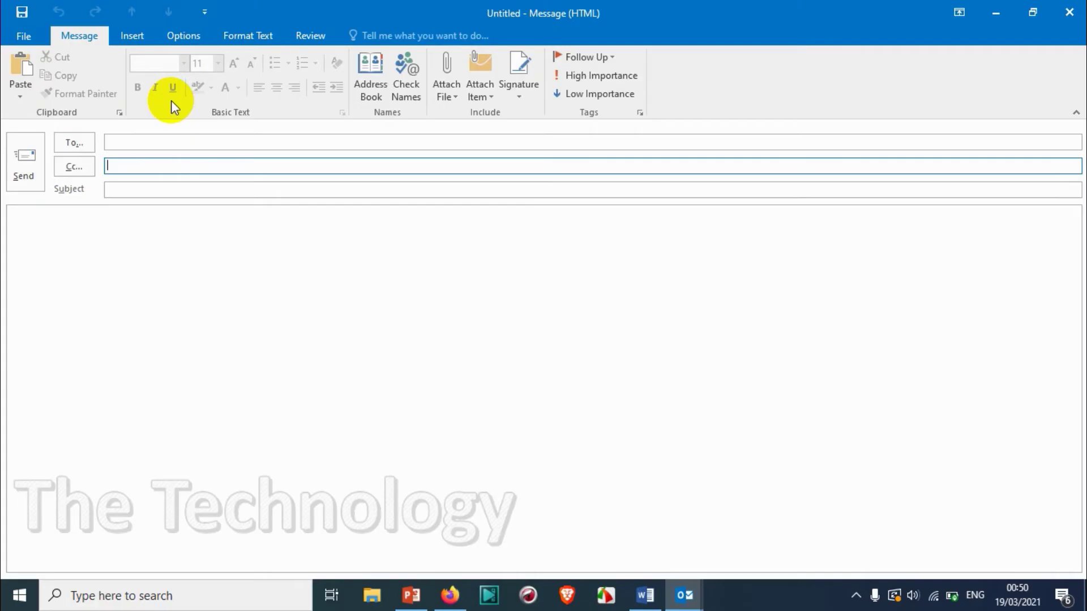
left_click(1070, 16)
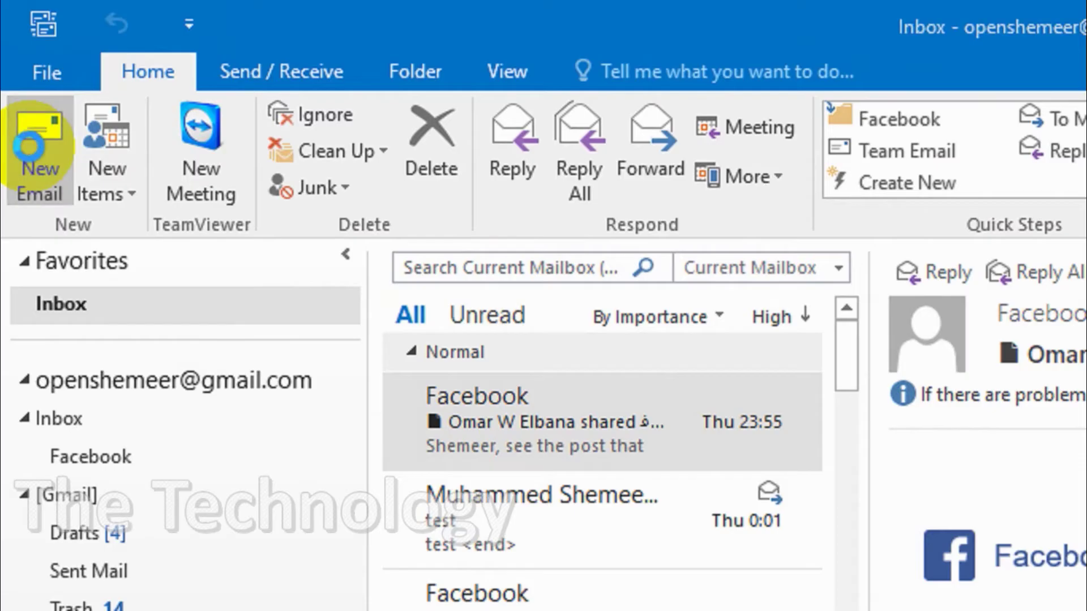
left_click(18, 81)
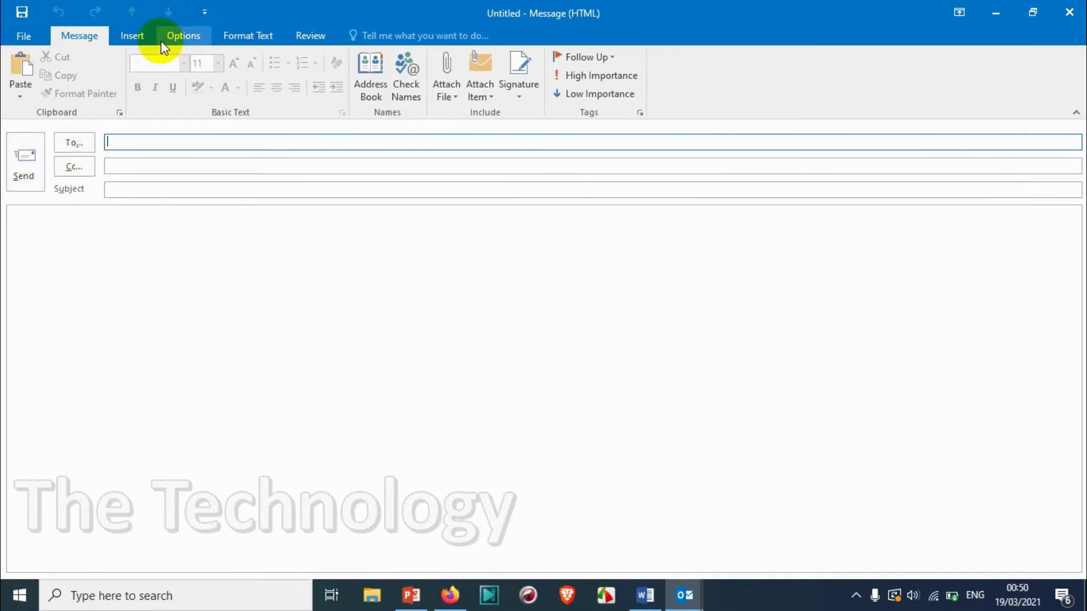
left_click(184, 36)
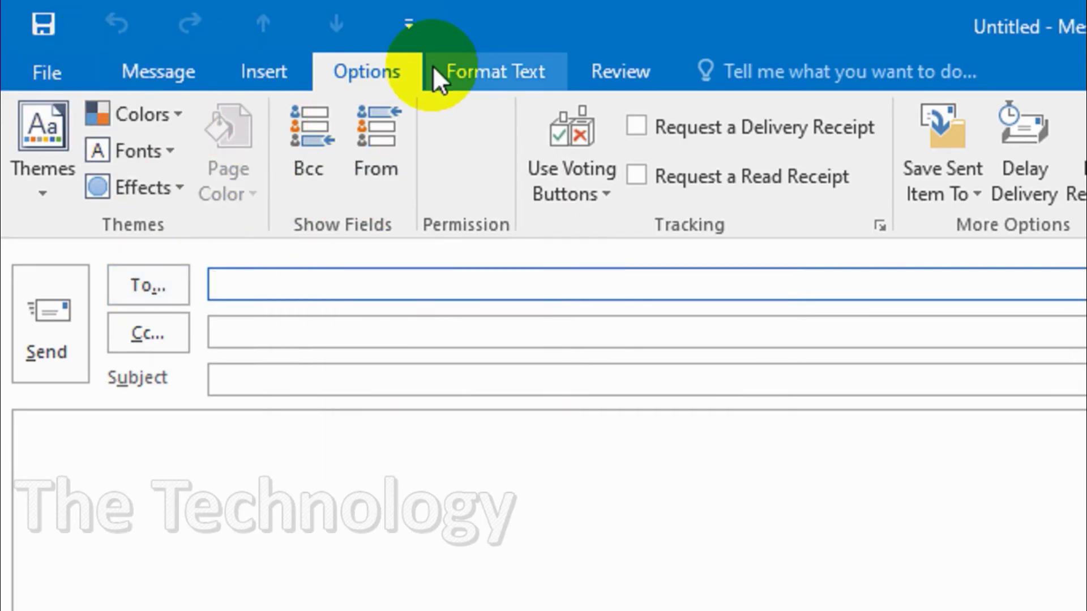
- Show the Bcc line, put the caret in it, then reopen a fresh blank email
left_click(378, 66)
left_click(310, 150)
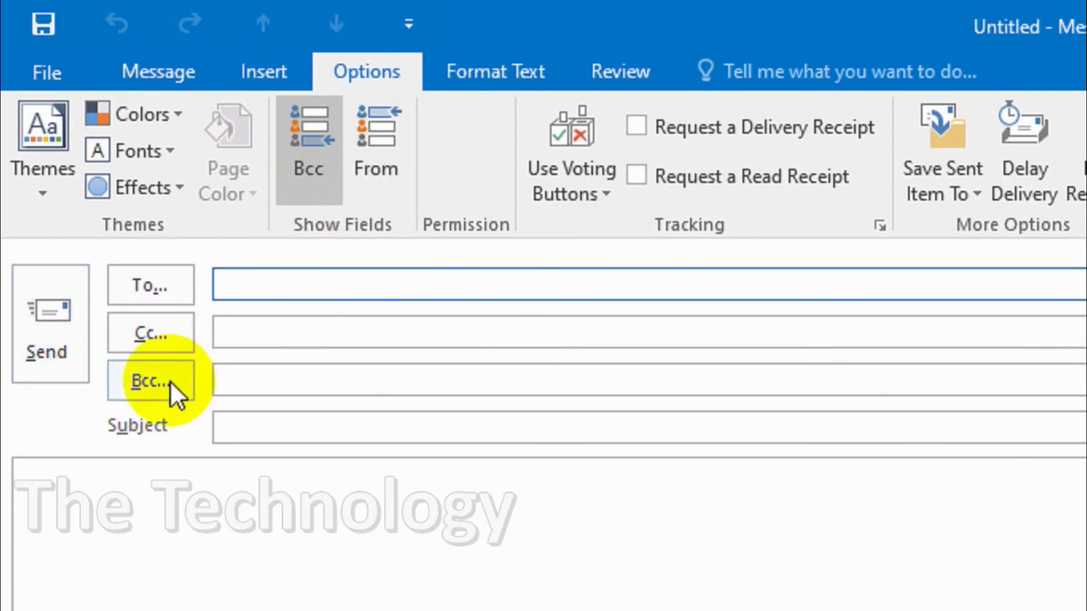
left_click(296, 374)
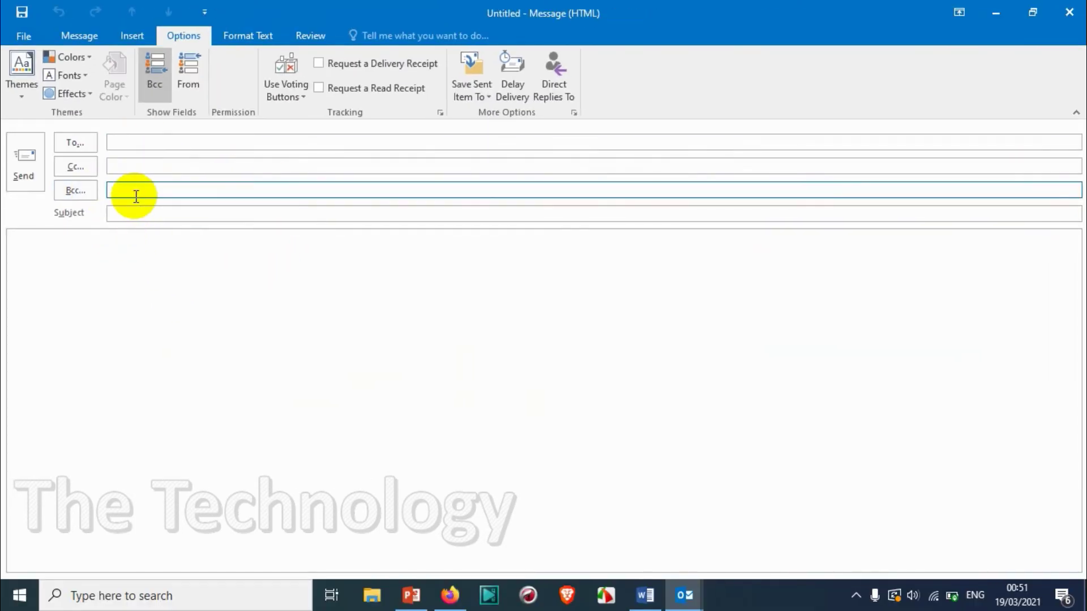
left_click(158, 187)
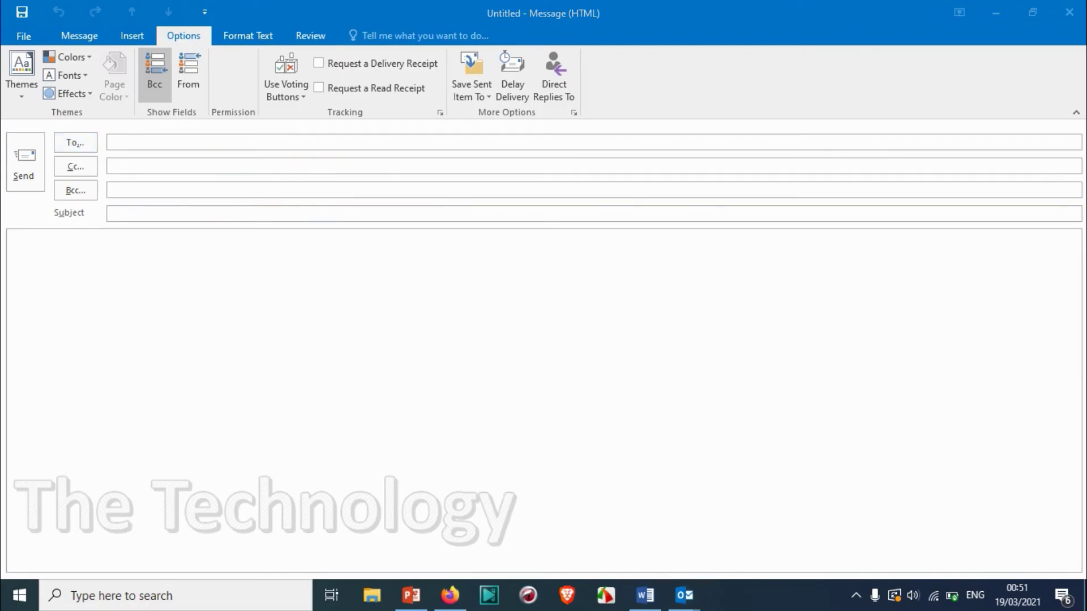
left_click(1070, 12)
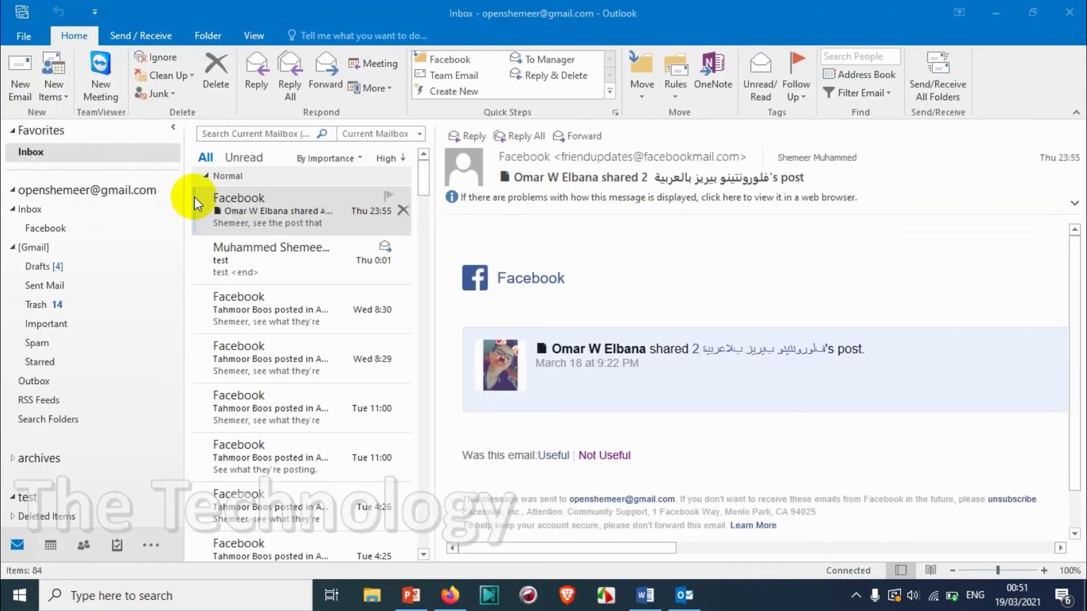
left_click(19, 81)
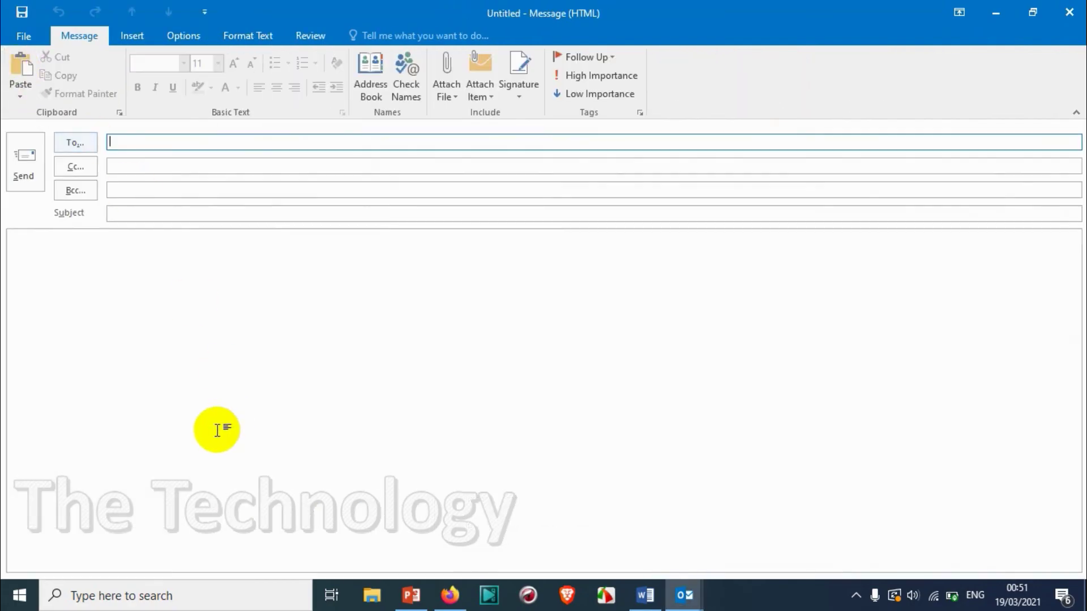
- Toggle the Bcc button in the Options tab's Show Fields group
left_click(184, 36)
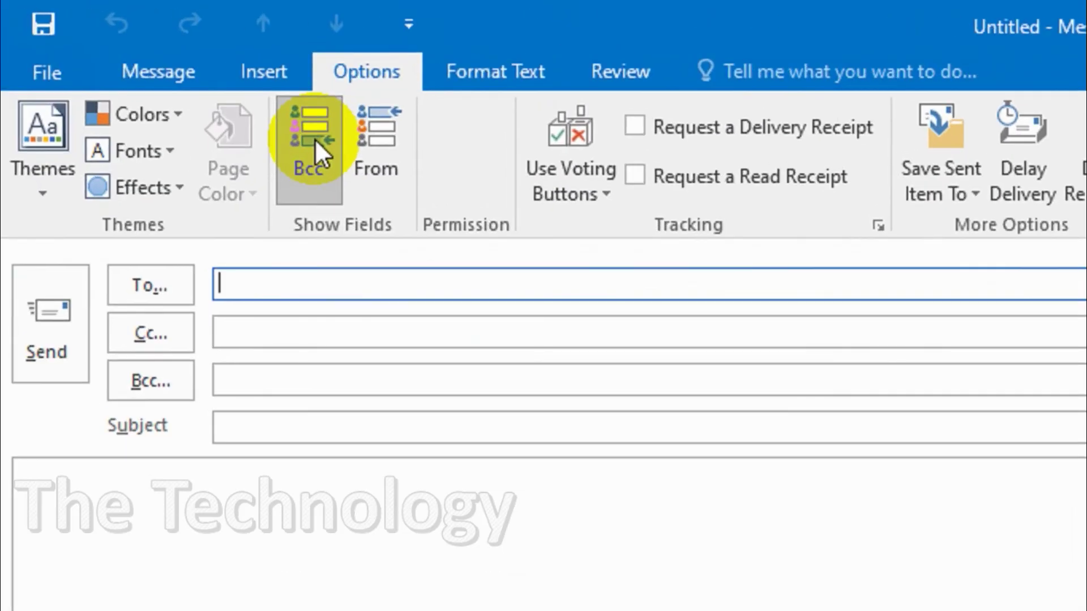
left_click(316, 137)
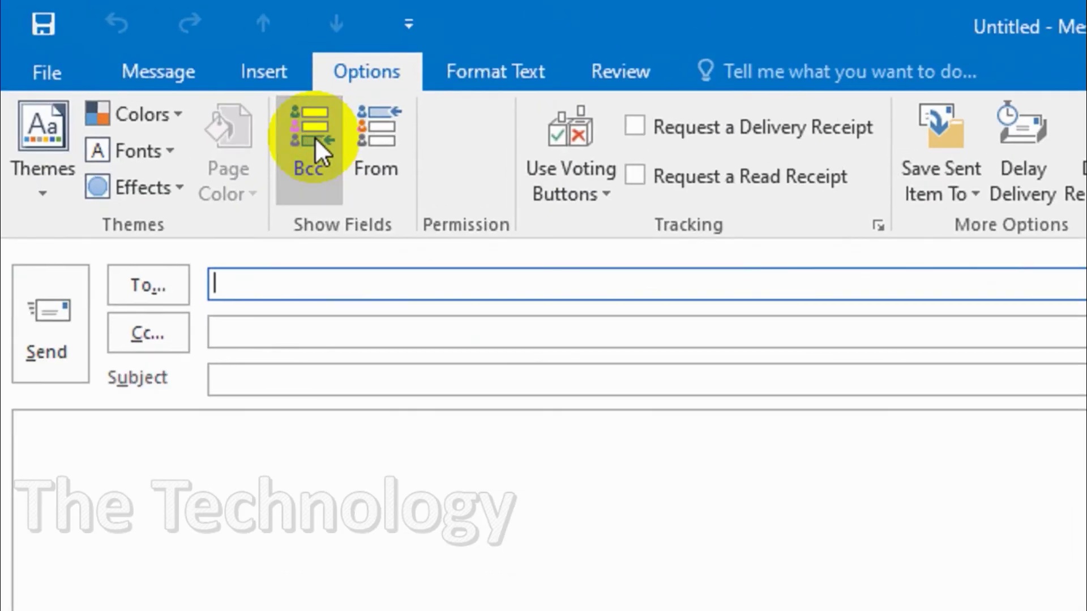